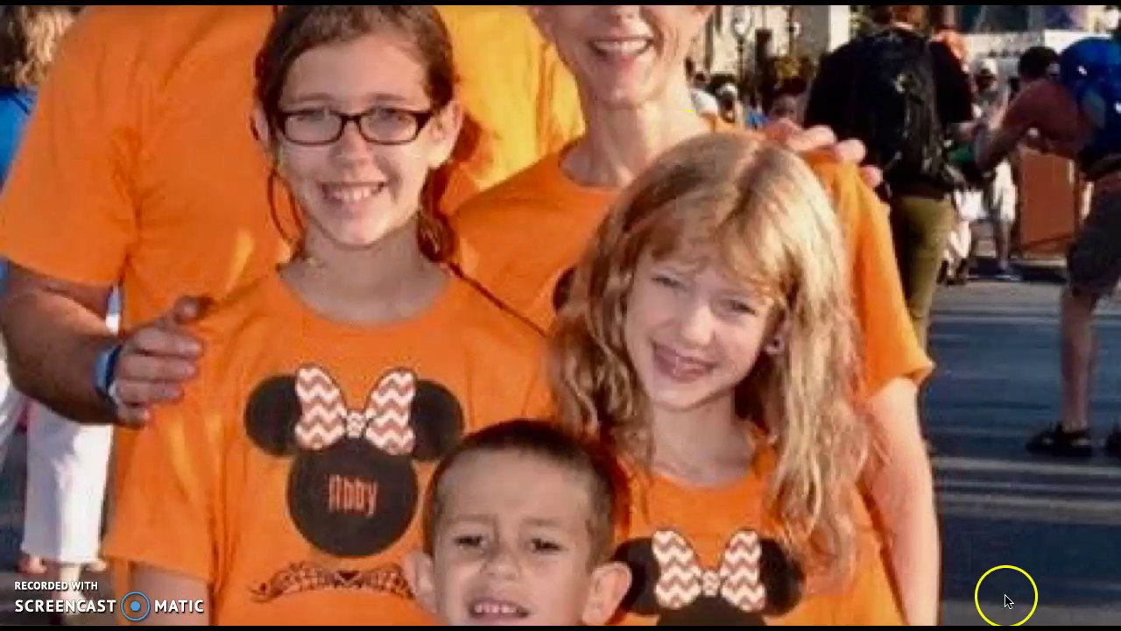
Step: Bring back the empty Test 2 project window from the Dock, with the iTunes audio library listed
left_click(1007, 613)
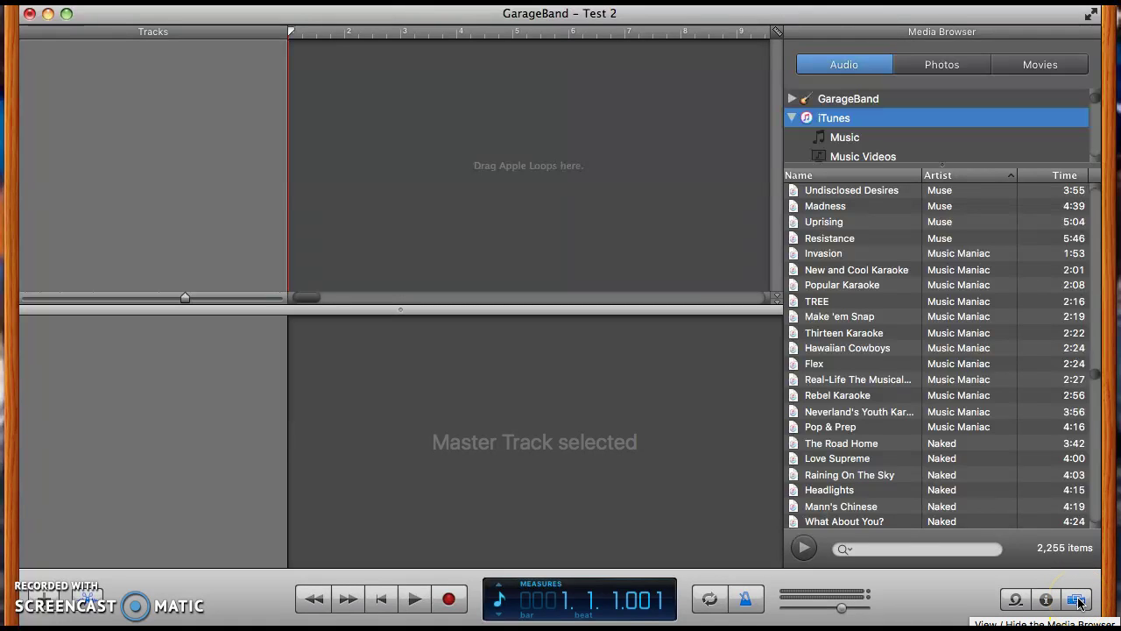
left_click(1080, 601)
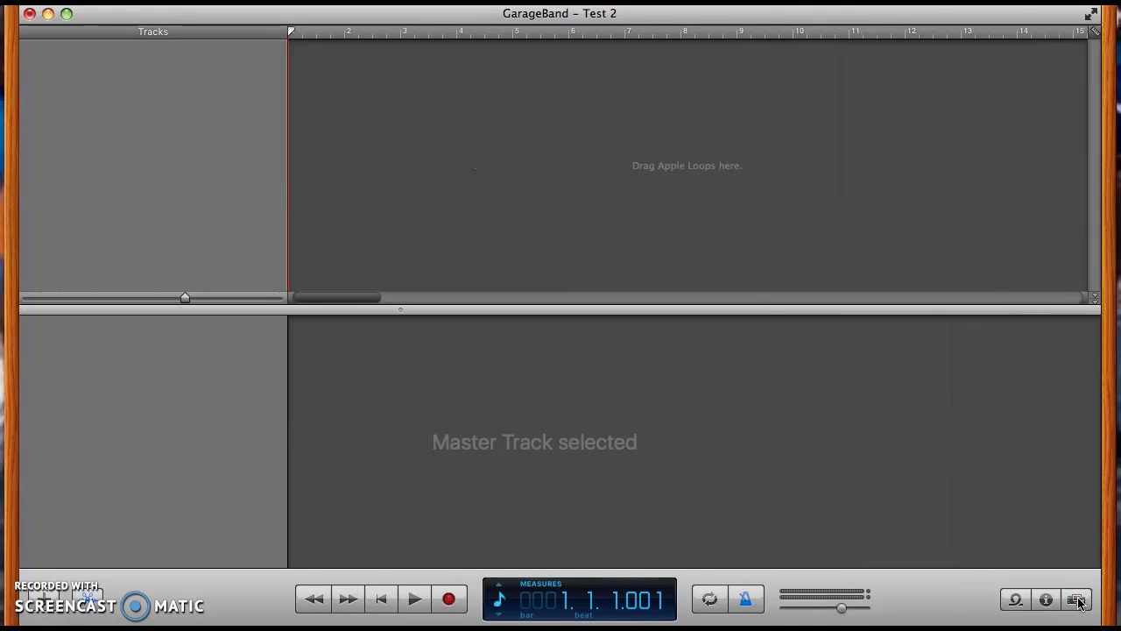
left_click(1080, 600)
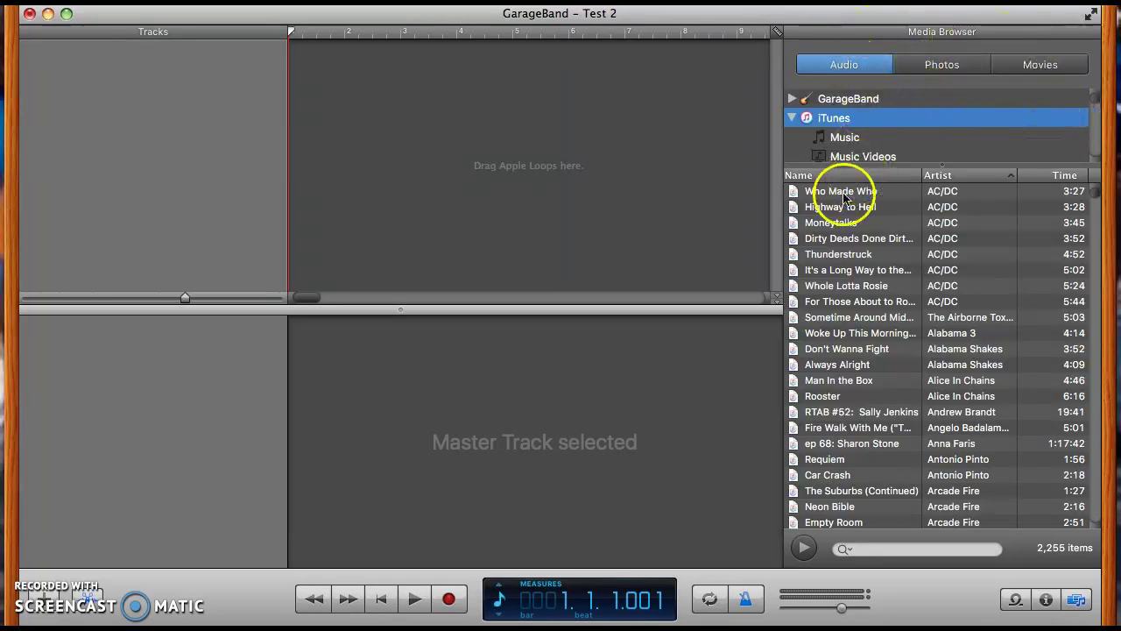
scroll(894, 370, "down", 15)
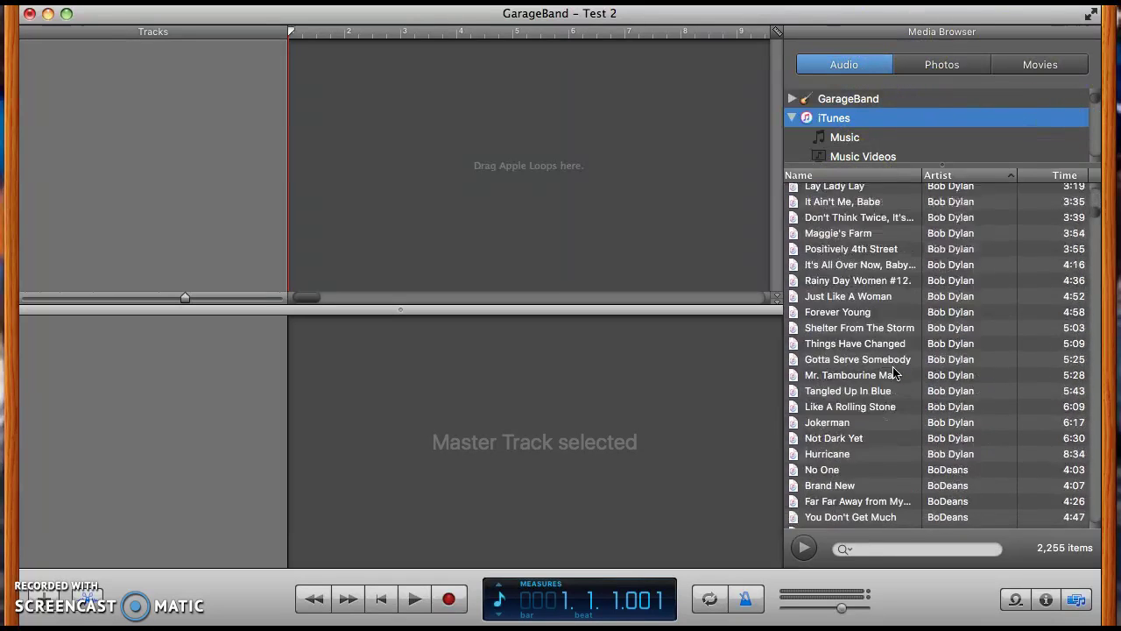
scroll(893, 373, "down", 20)
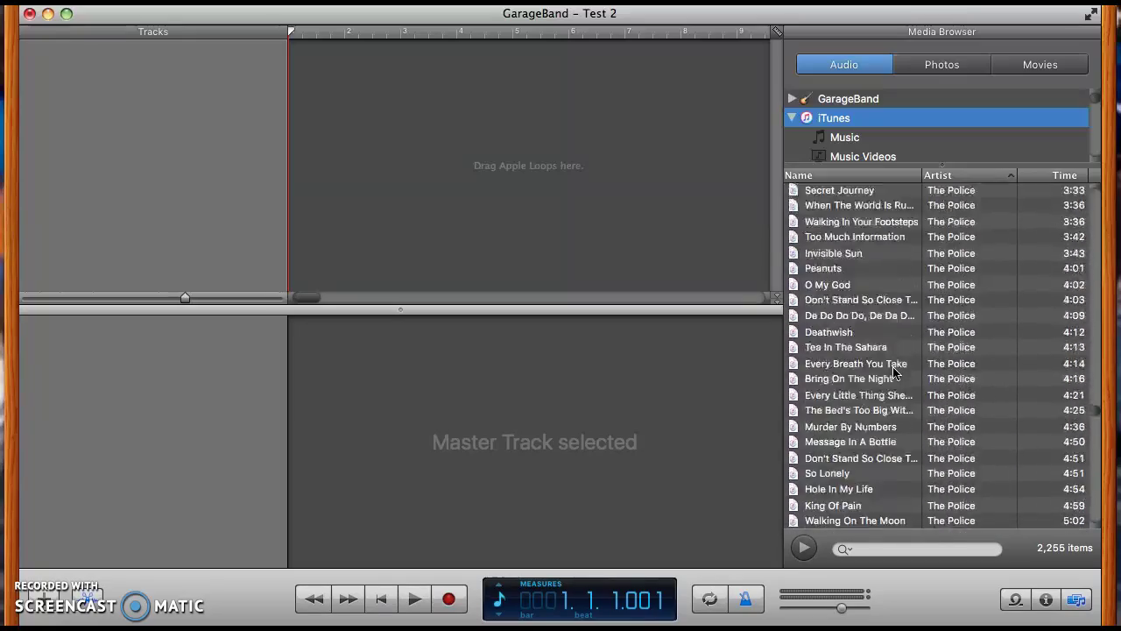
scroll(894, 372, "down", 5)
scroll(894, 375, "up", 20)
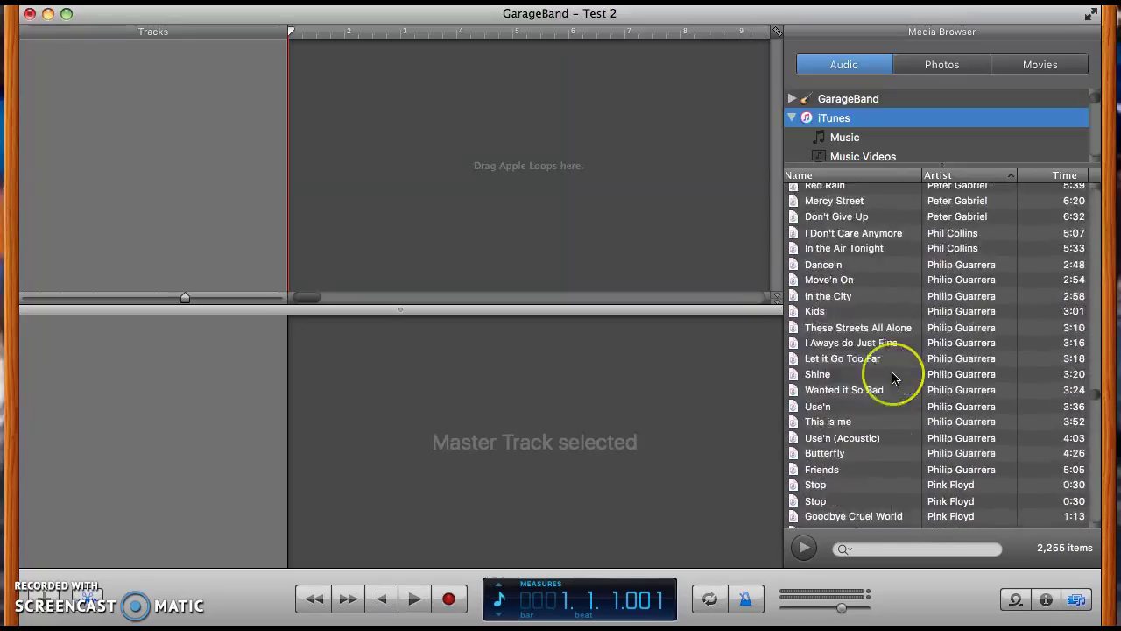
scroll(894, 376, "up", 20)
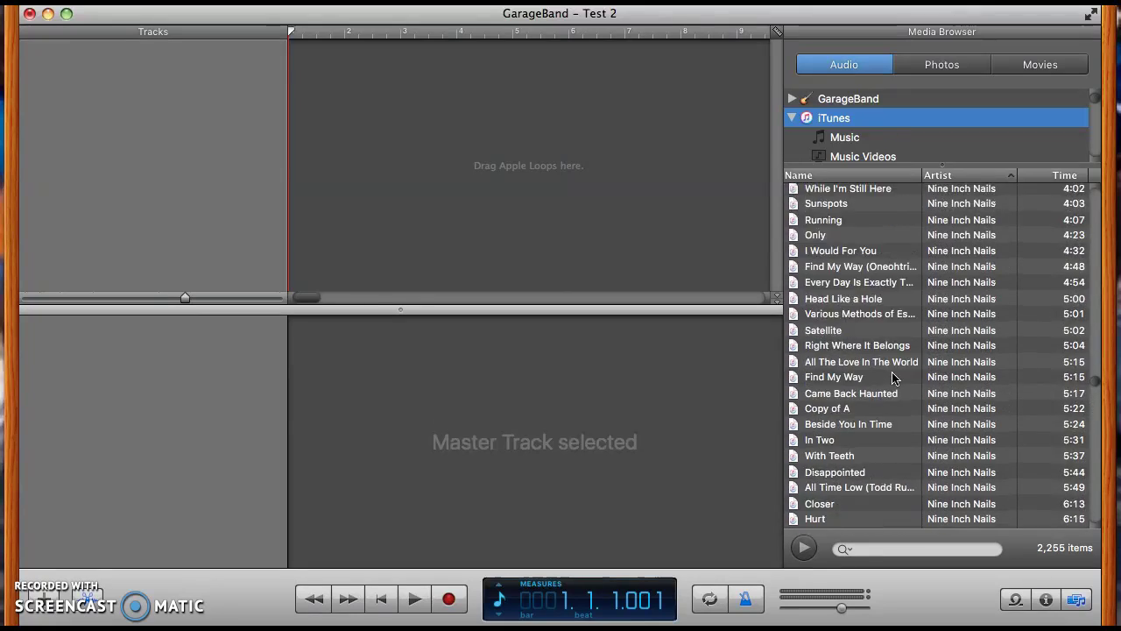
scroll(894, 377, "up", 20)
scroll(894, 377, "down", 3)
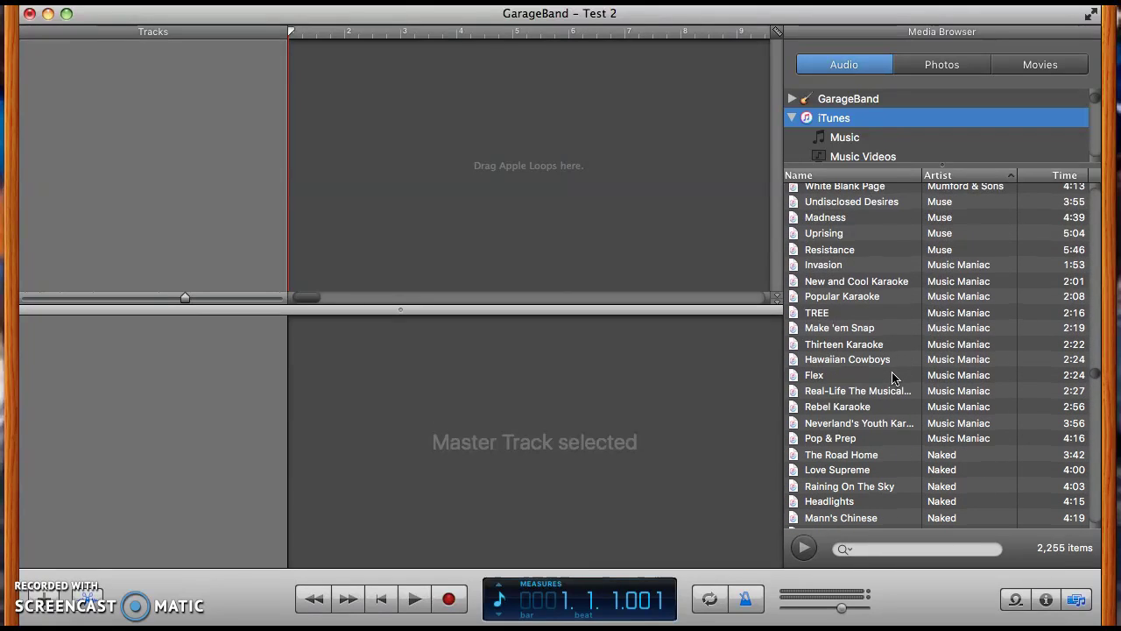
Step: Import Neverland's Youth Karaoke onto a new track, move it to bar 1, and max the volume
left_click_drag(817, 392, 328, 78)
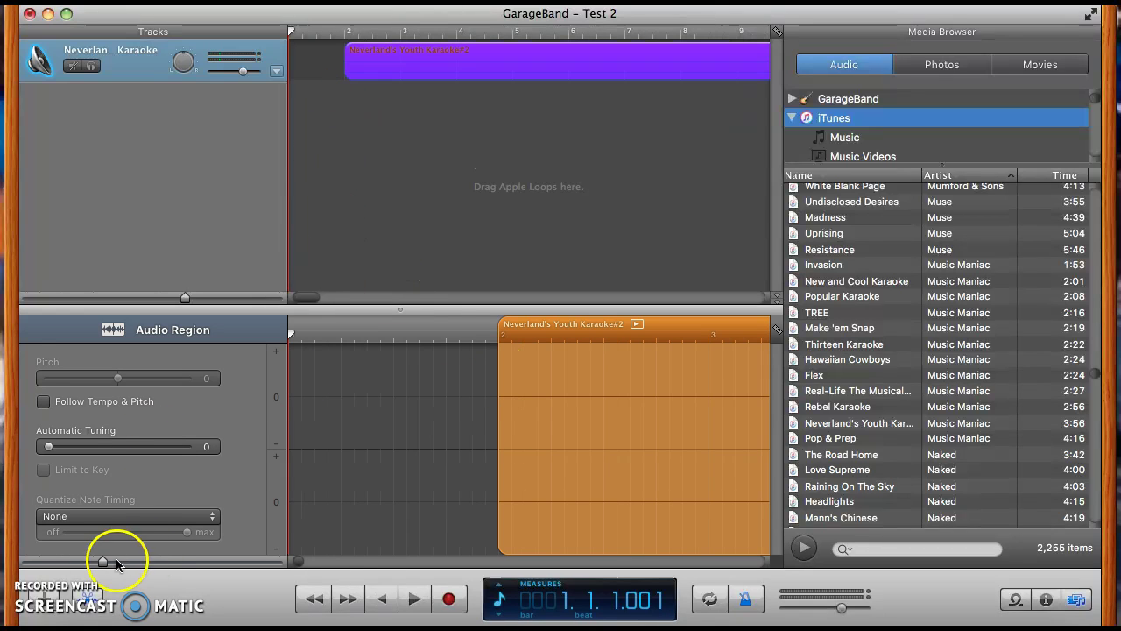
left_click(87, 598)
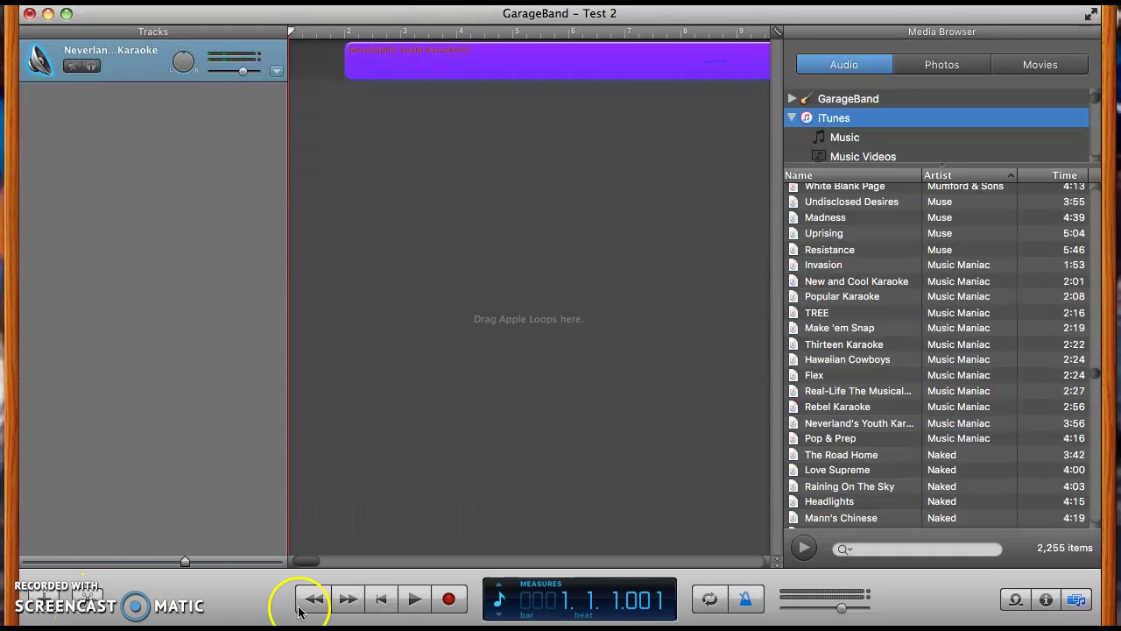
left_click_drag(466, 80, 325, 84)
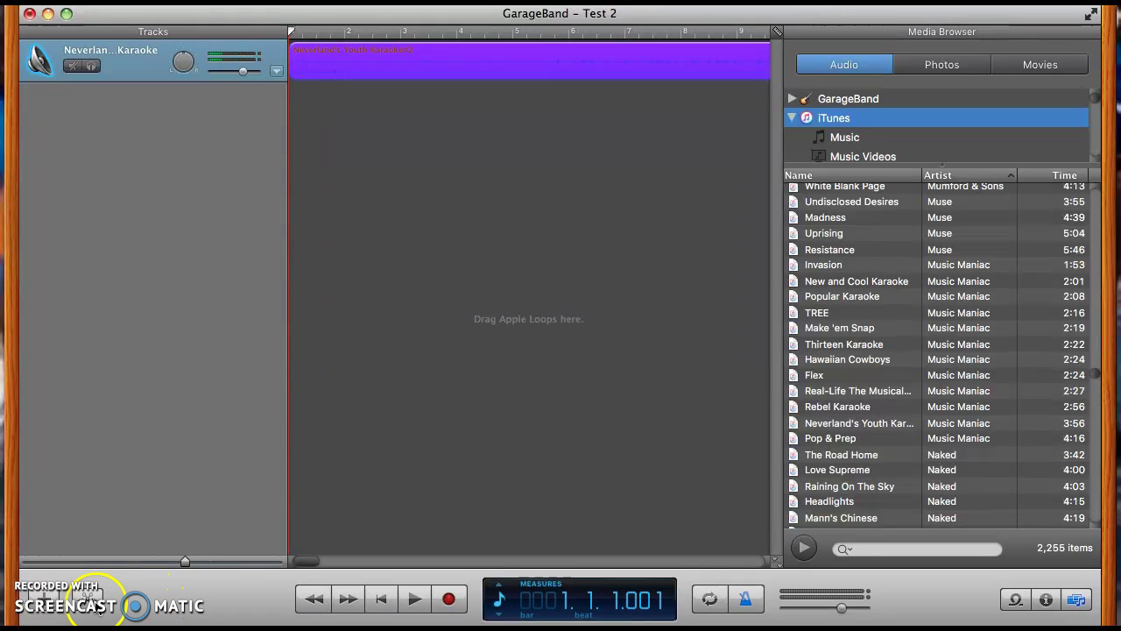
left_click_drag(248, 79, 283, 75)
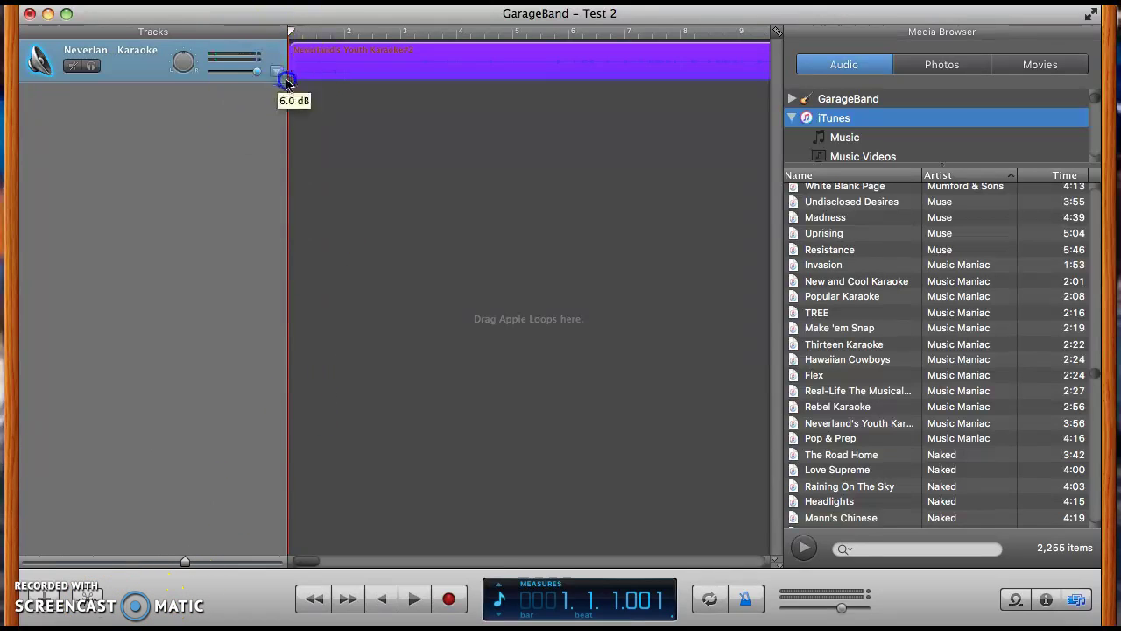
Step: Reopen the audio region editor and play the karaoke song briefly
left_click(90, 598)
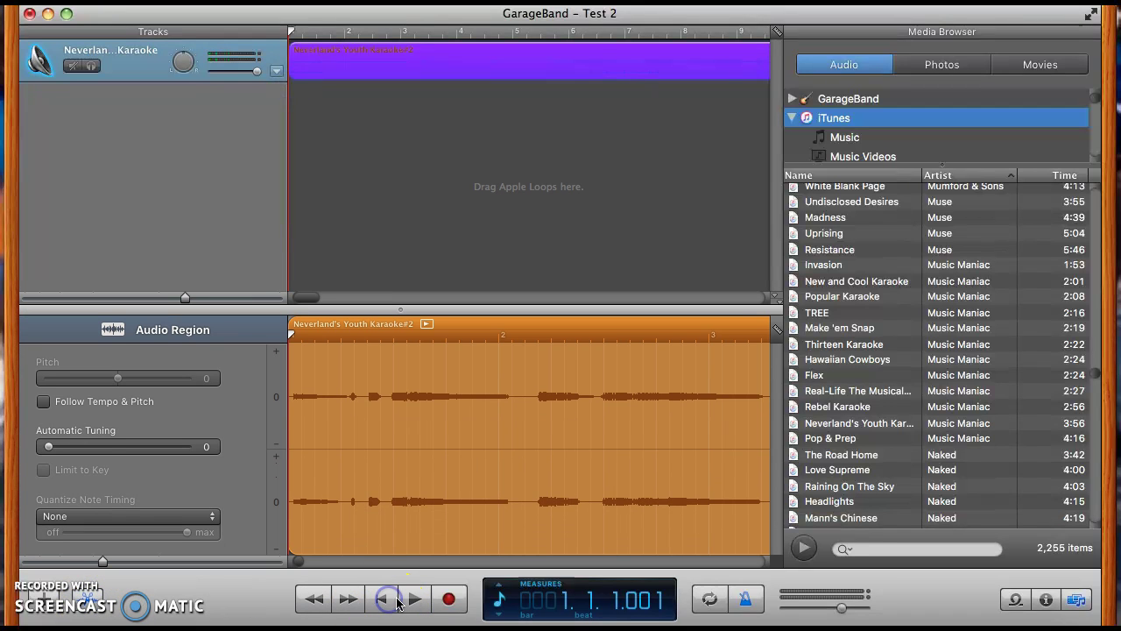
left_click(410, 599)
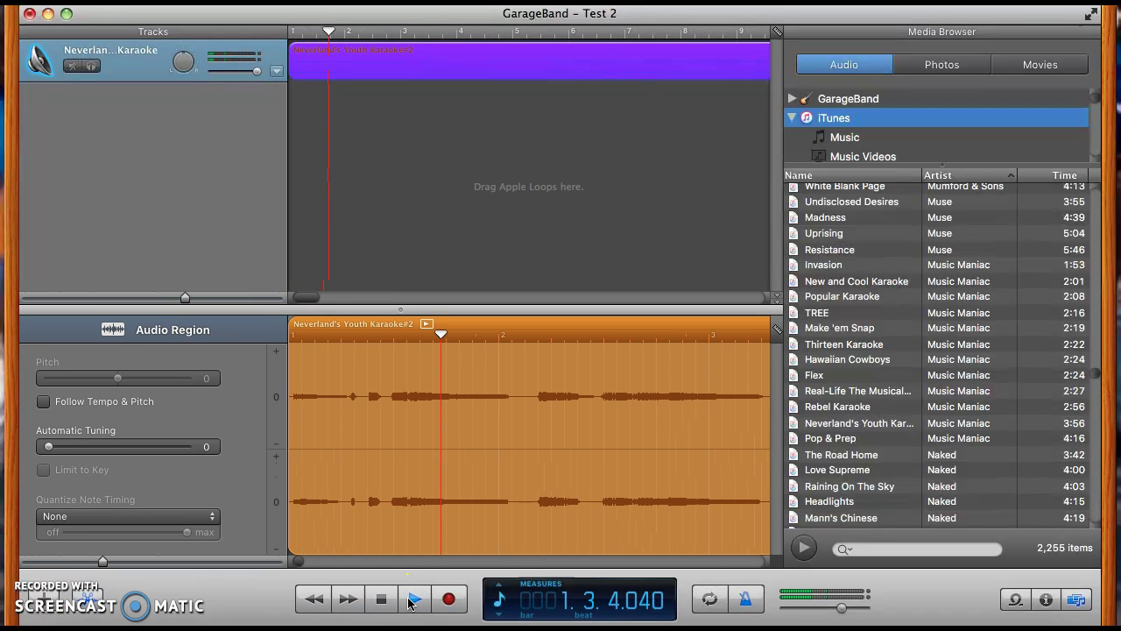
left_click(412, 599)
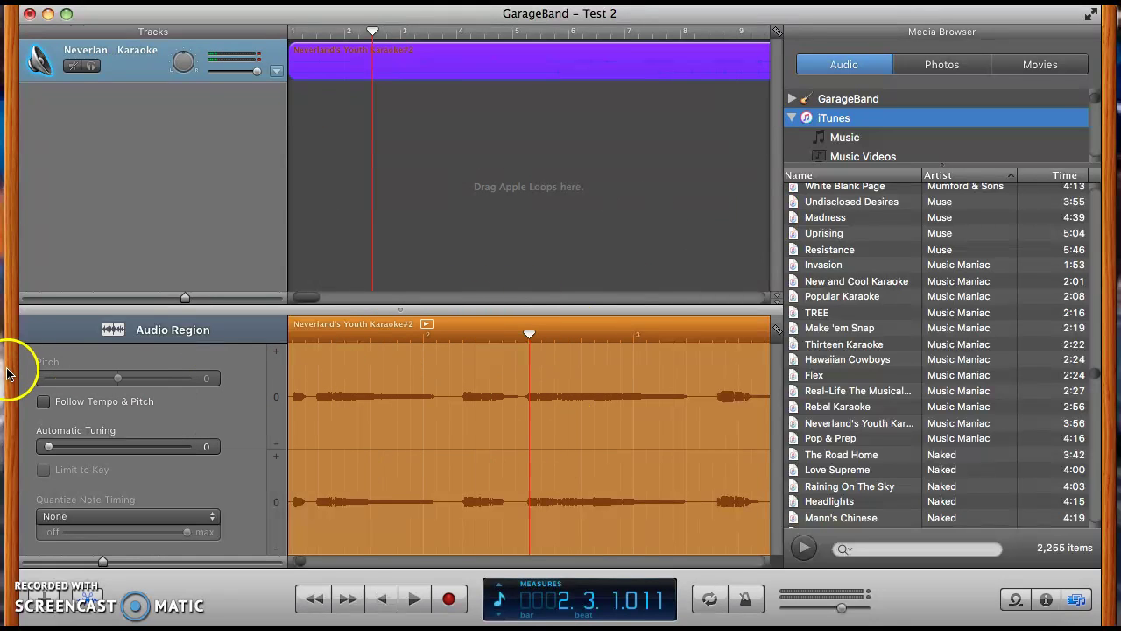
Step: Enable Follow Tempo & Pitch for the Neverland's Youth Karaoke region
left_click(44, 403)
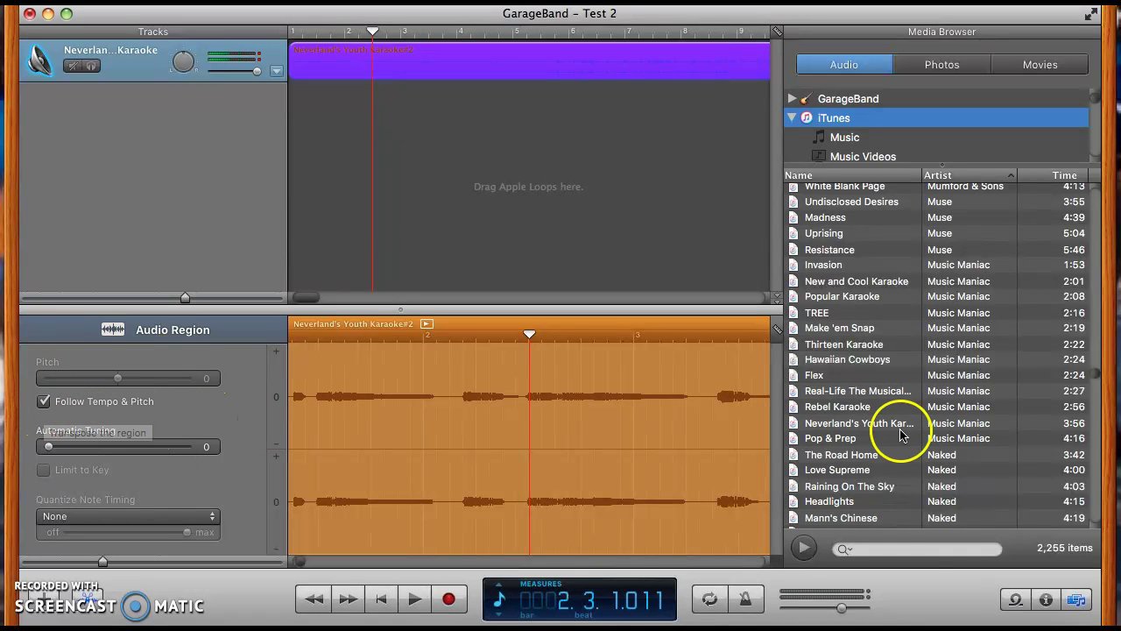
Step: Add AUPitch as a master track effect and open its settings window
left_click(1045, 601)
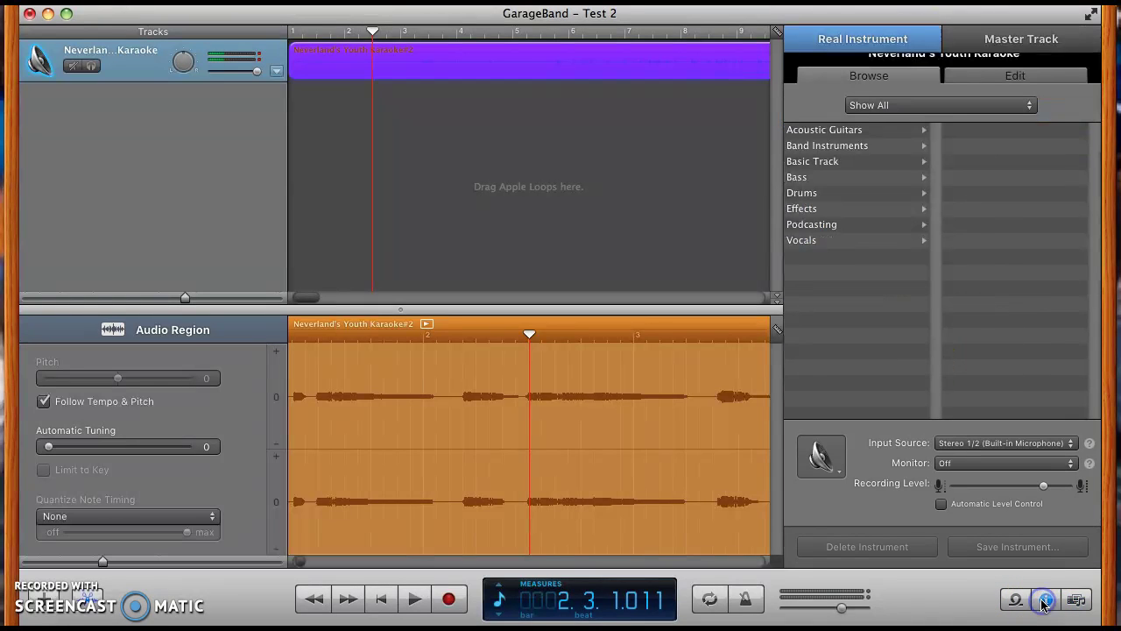
left_click(999, 39)
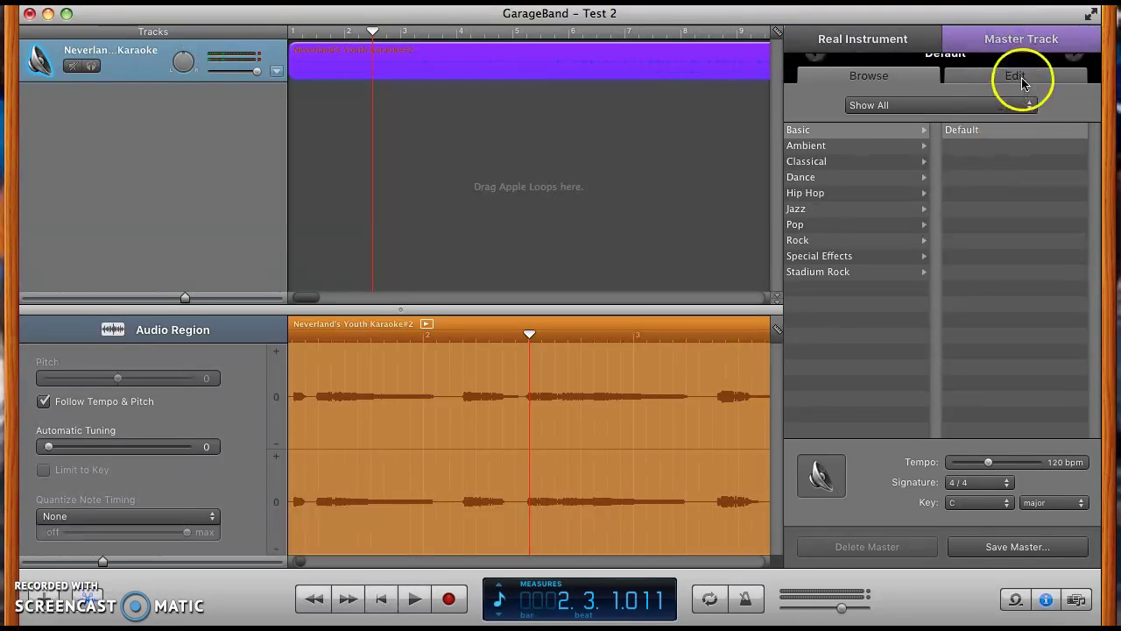
left_click(1023, 76)
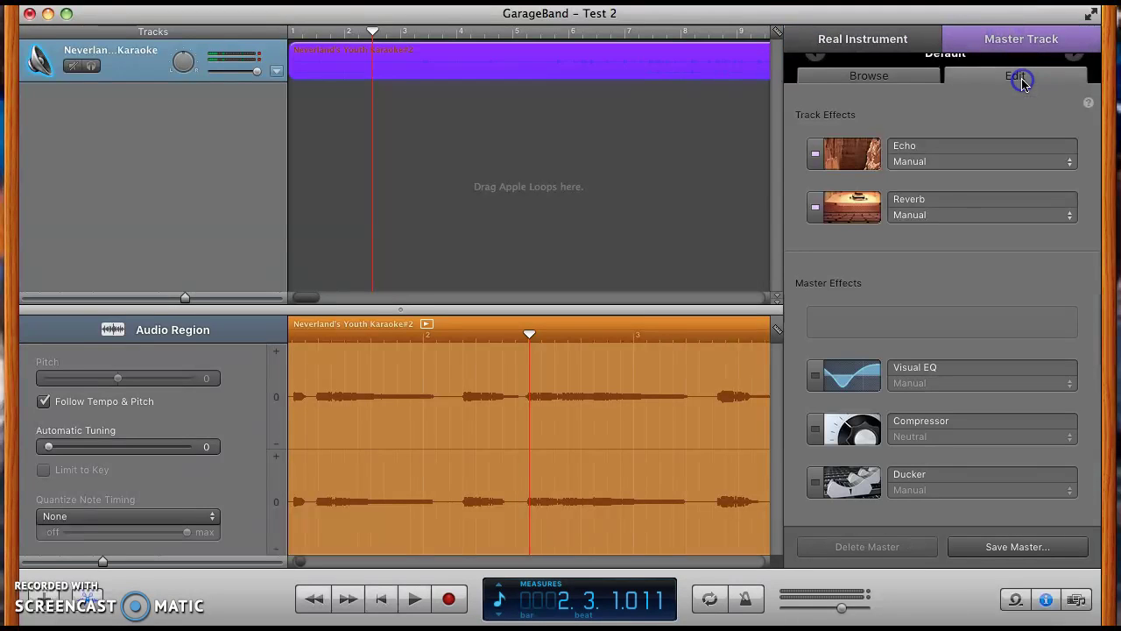
left_click(898, 331)
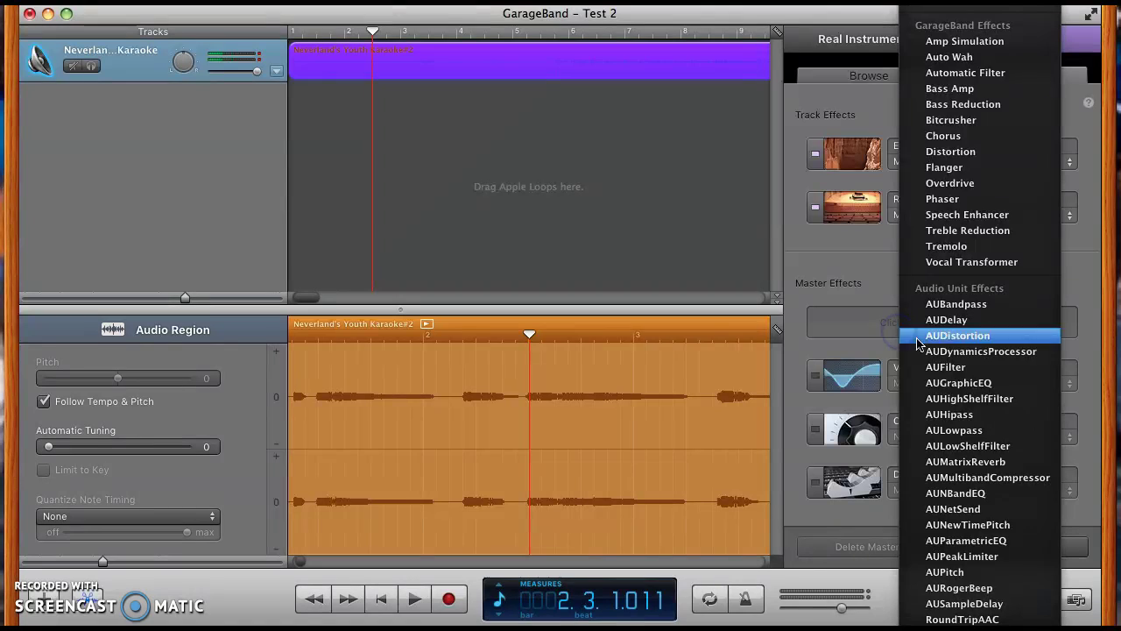
left_click(980, 575)
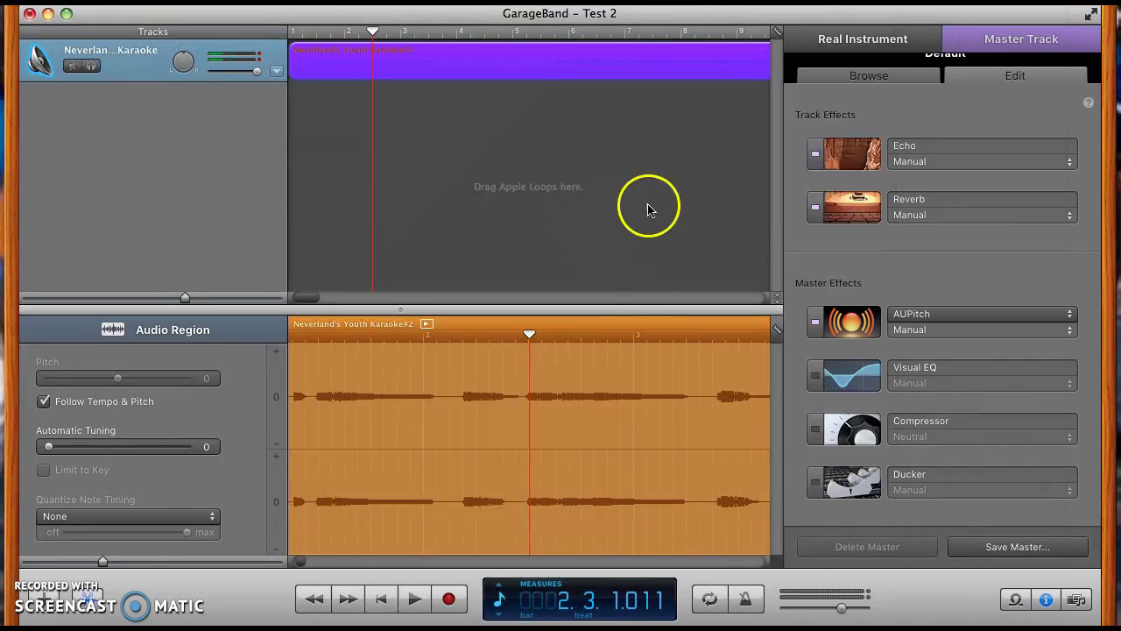
left_click(855, 324)
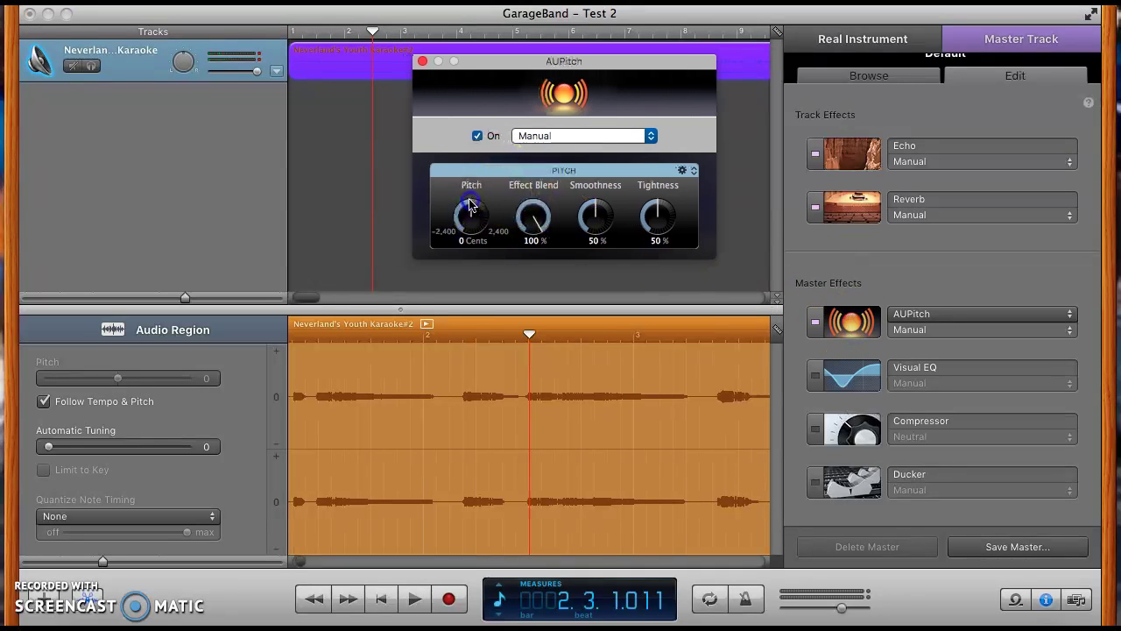
Step: Raise the AUPitch pitch to 696 cents and play the song from the beginning
left_click_drag(456, 199, 458, 197)
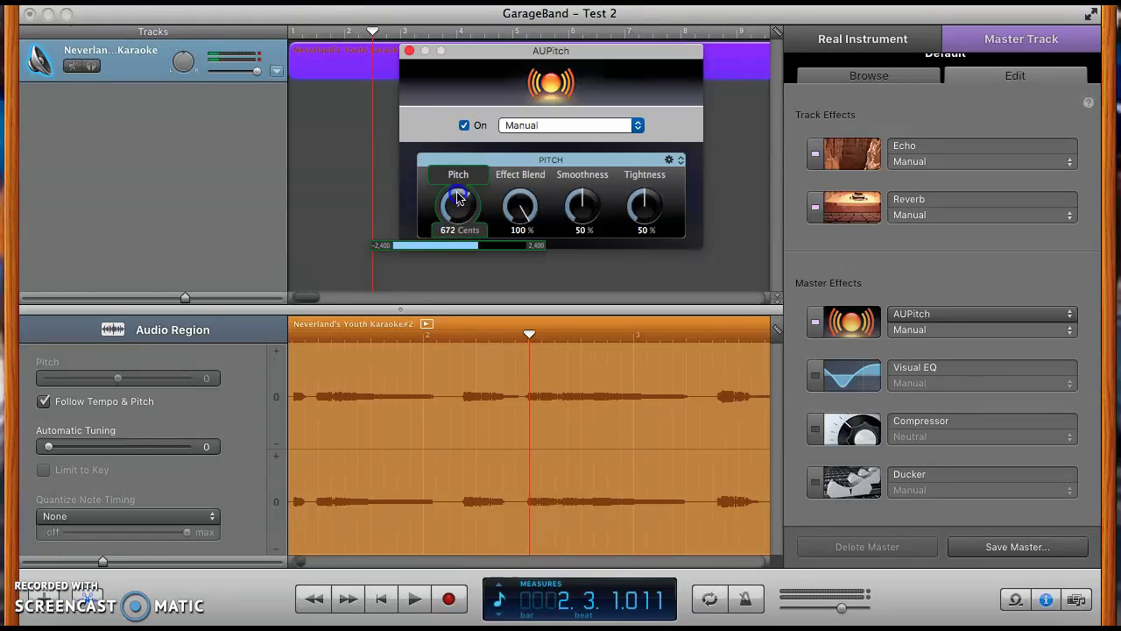
left_click_drag(457, 197, 457, 198)
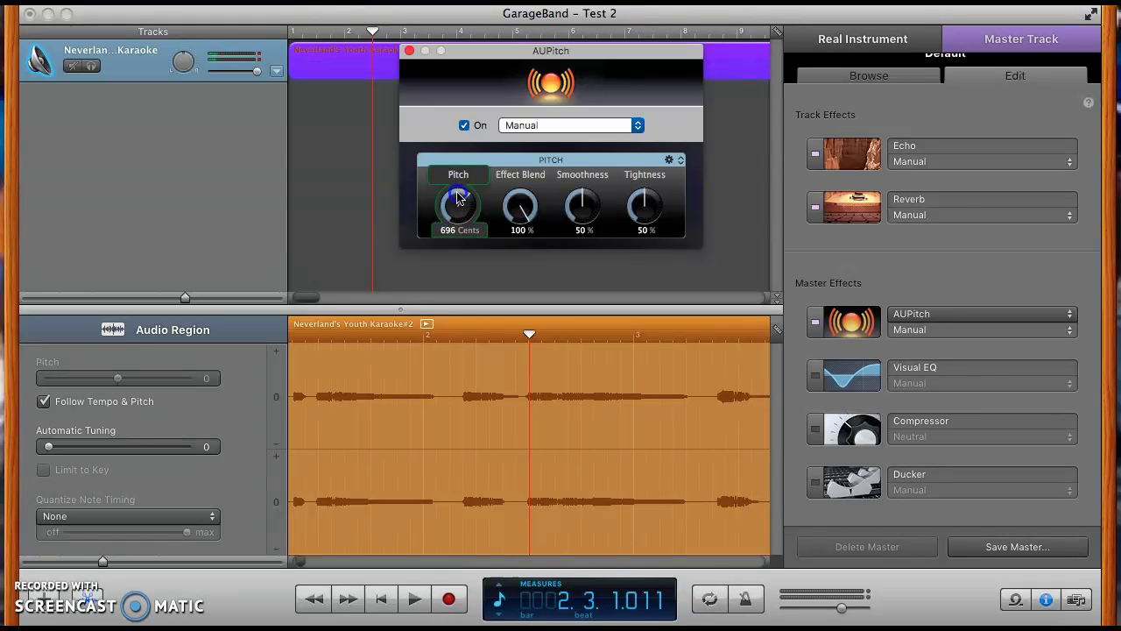
left_click(376, 605)
left_click(415, 602)
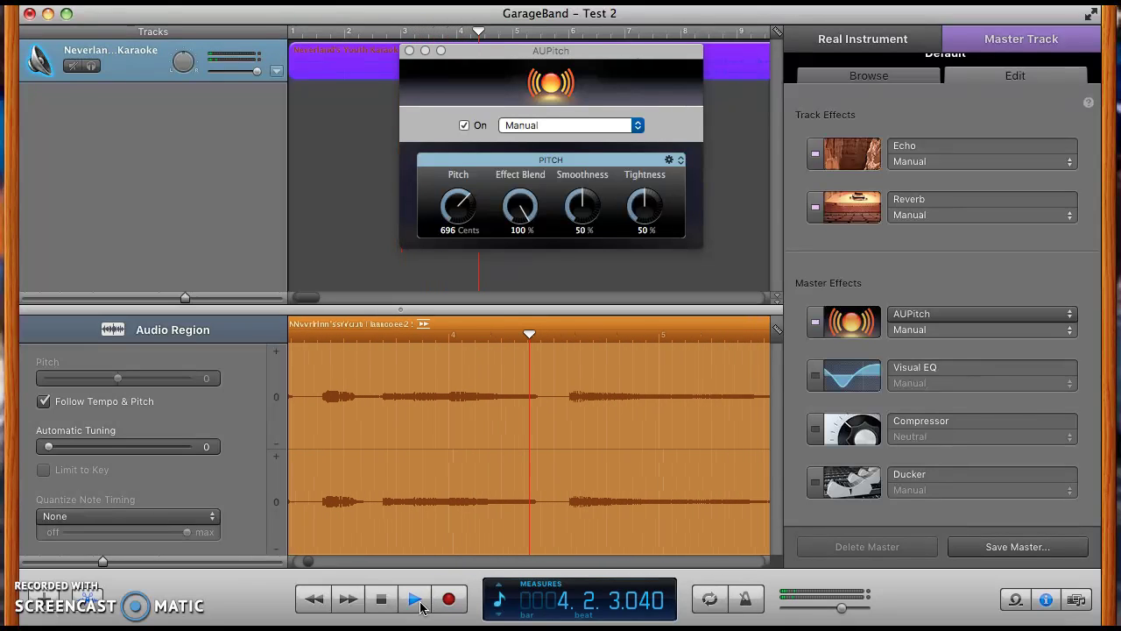
left_click(417, 598)
left_click_drag(468, 169, 462, 206)
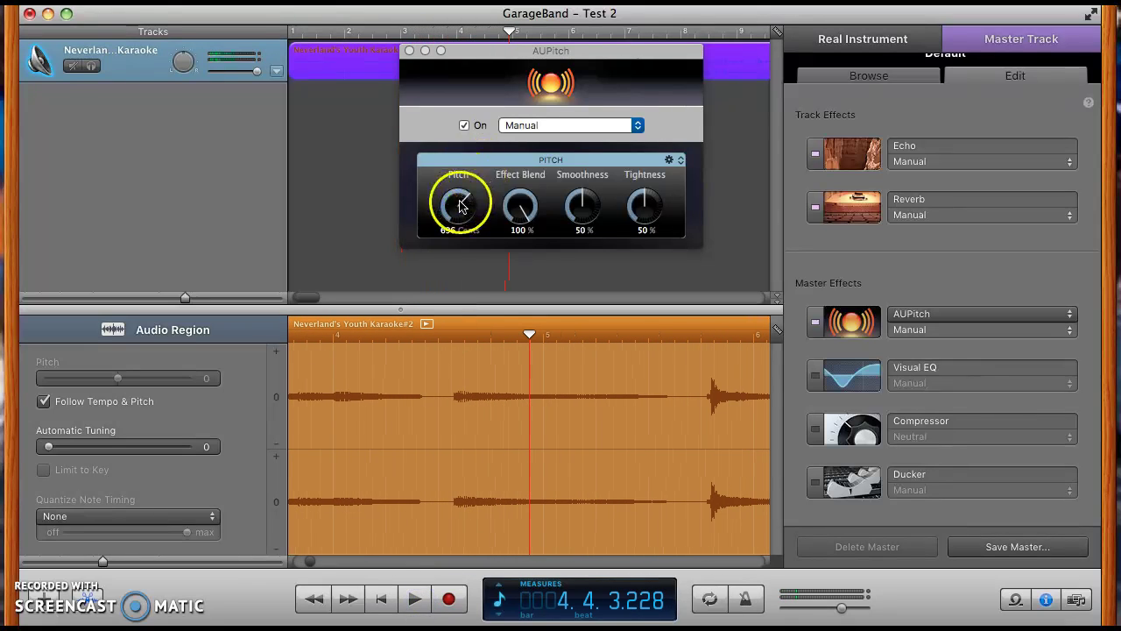
Step: Show key and tempo in the display, set the tempo to 160, and play from the start
left_click(502, 618)
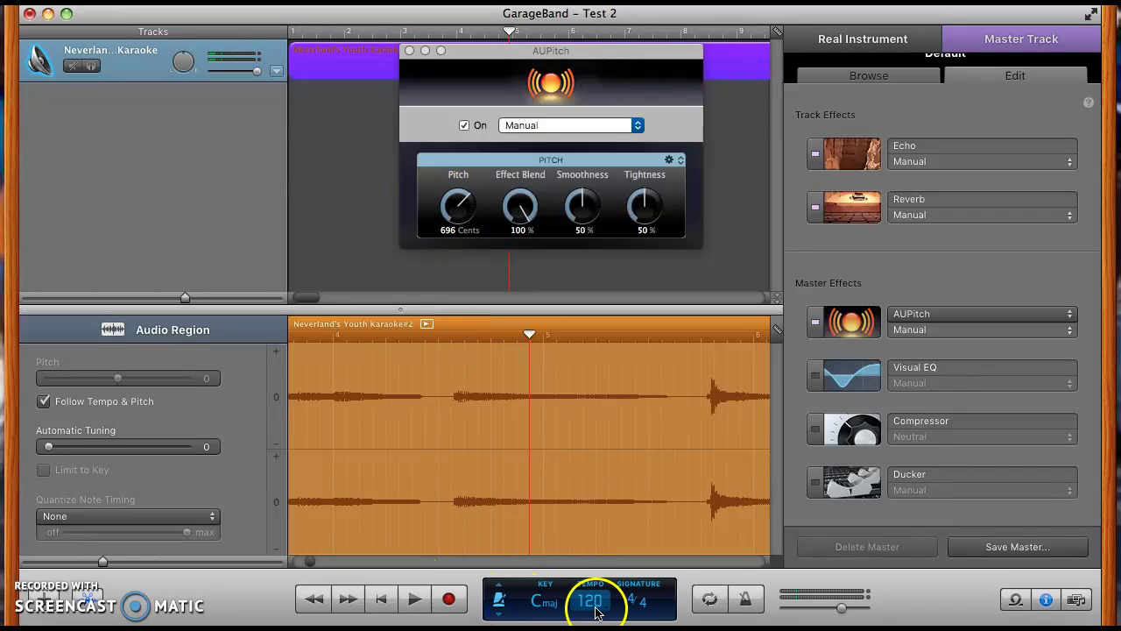
left_click(497, 602)
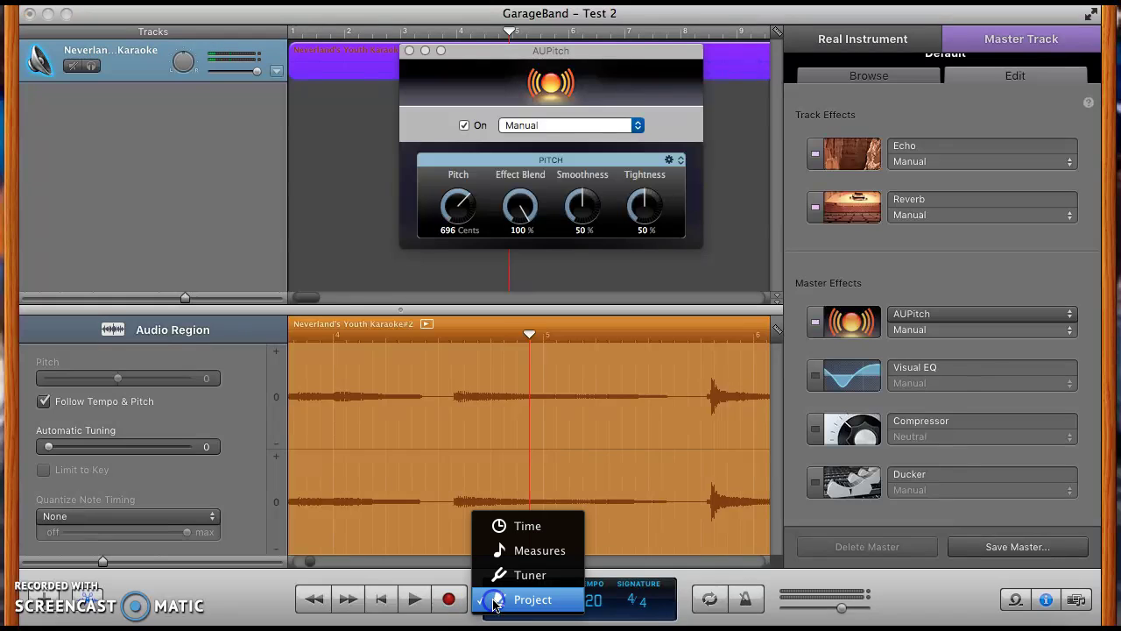
left_click(531, 599)
left_click(604, 611)
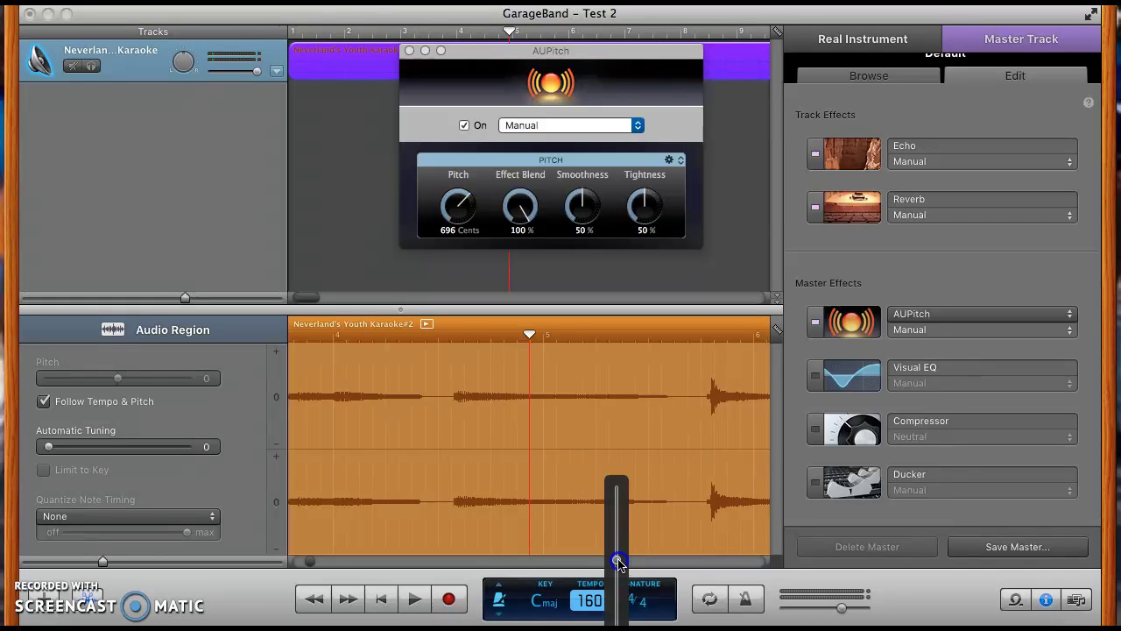
left_click(385, 599)
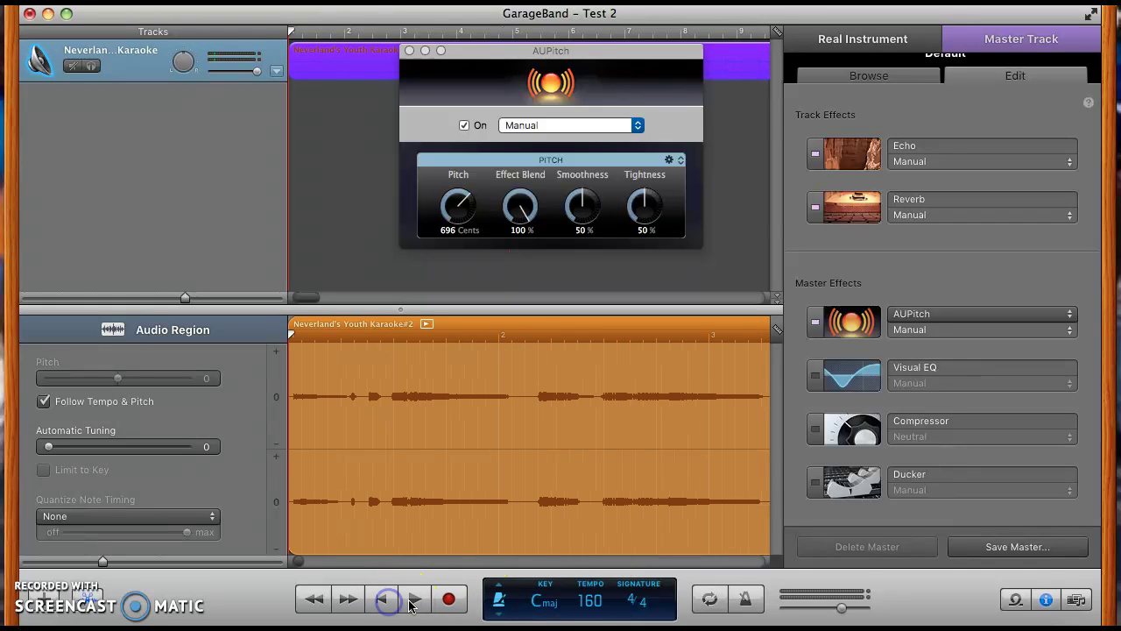
left_click(412, 601)
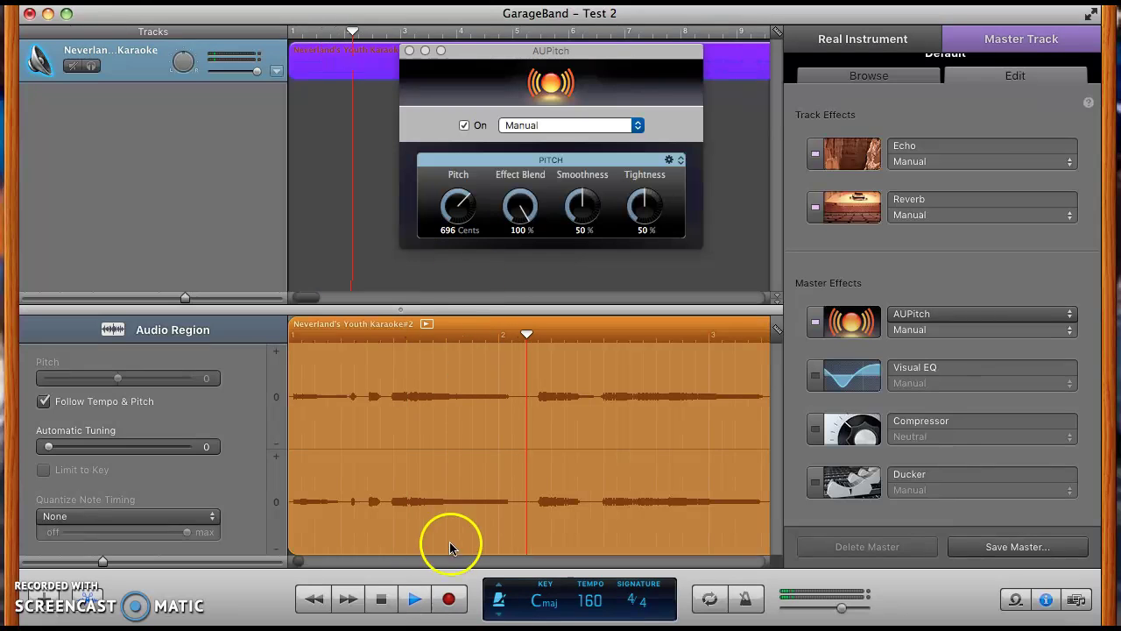
Step: Lower the AUPitch pitch to 312 cents and audition the song again from the start
key("space")
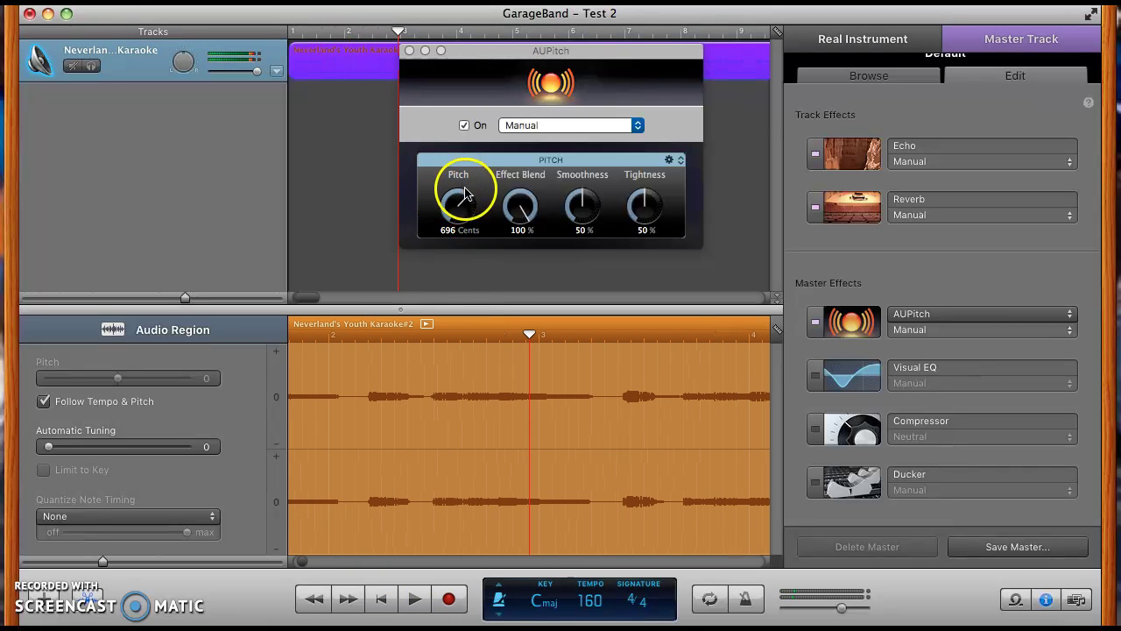
left_click(466, 196)
left_click_drag(467, 196, 473, 205)
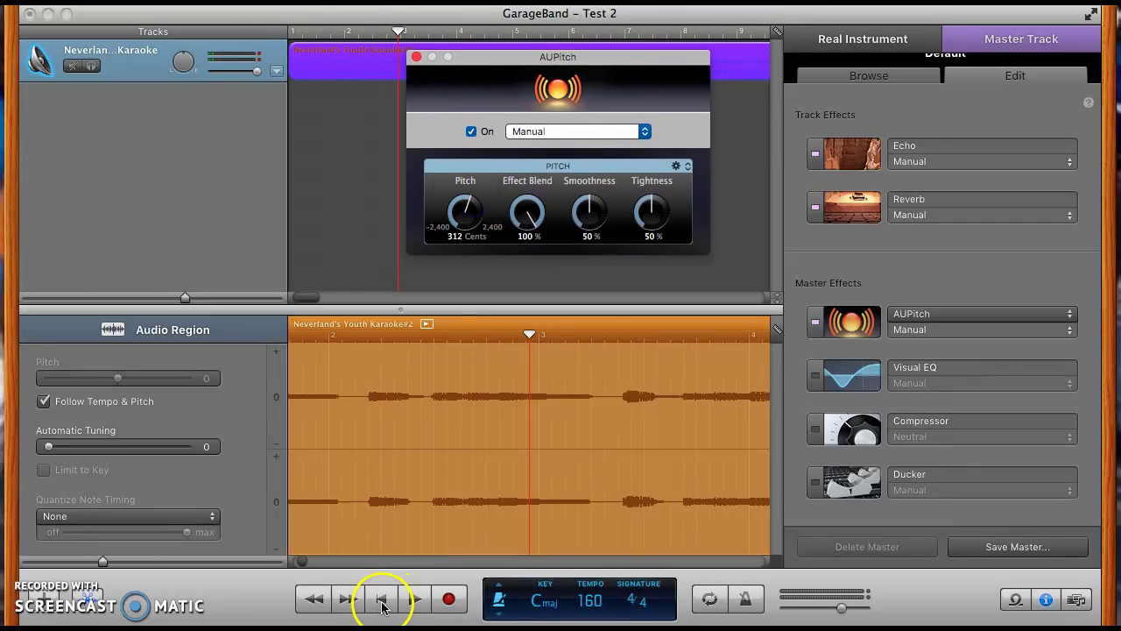
left_click(381, 599)
left_click(414, 598)
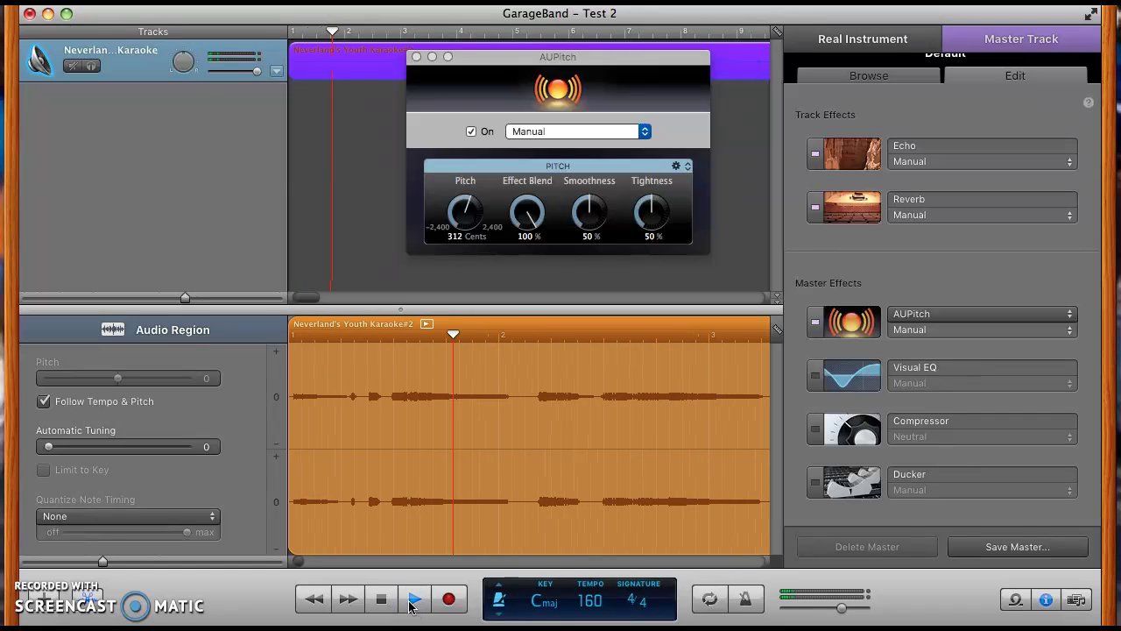
key("XF86AudioRaiseVolume")
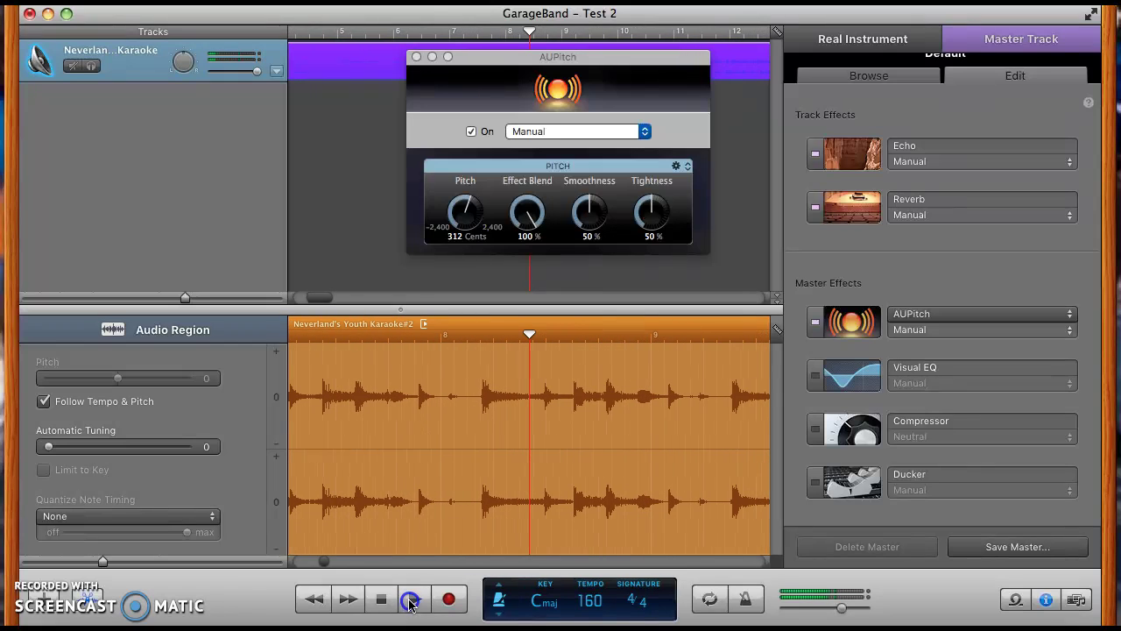
left_click(412, 605)
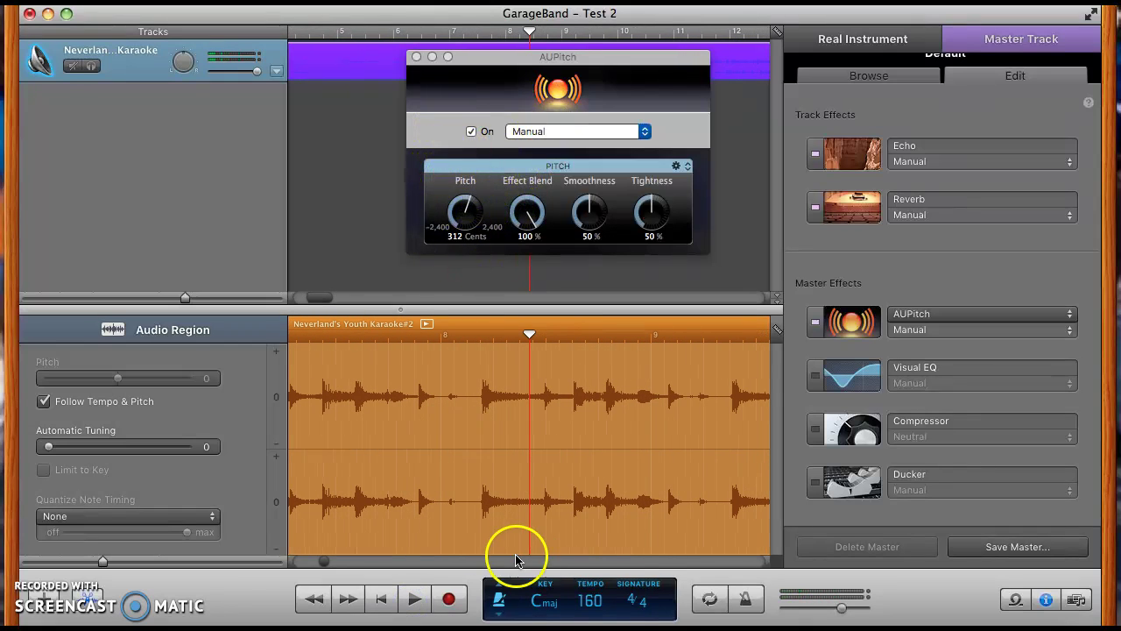
Step: Change the project key to F major, play briefly from the start, then recheck the key
left_click(547, 603)
left_click(598, 453)
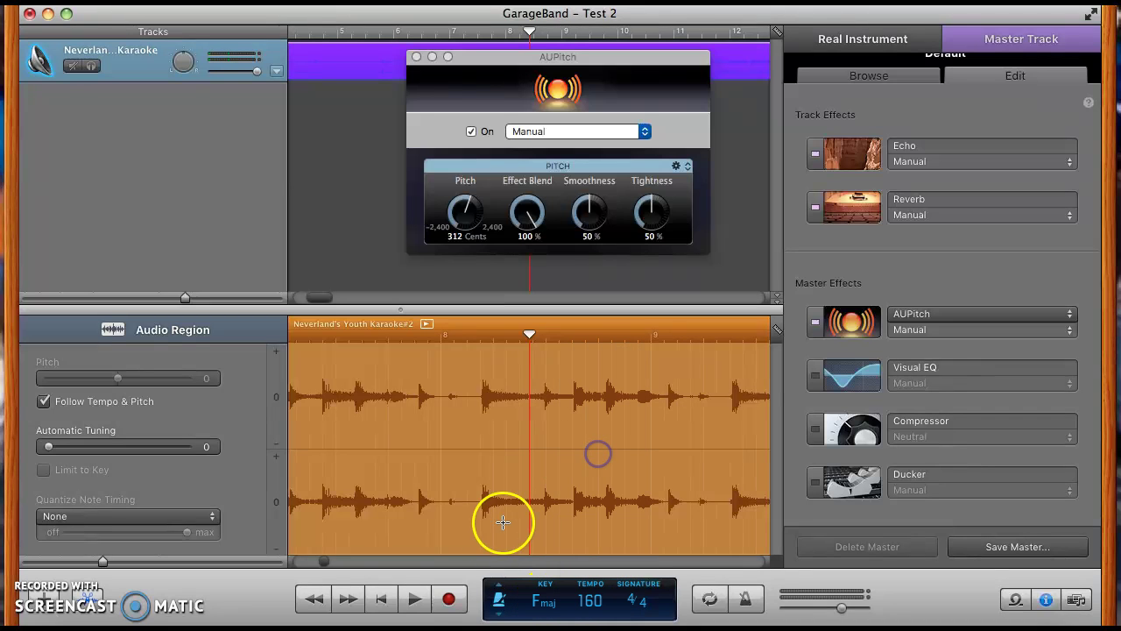
left_click(383, 596)
left_click(402, 596)
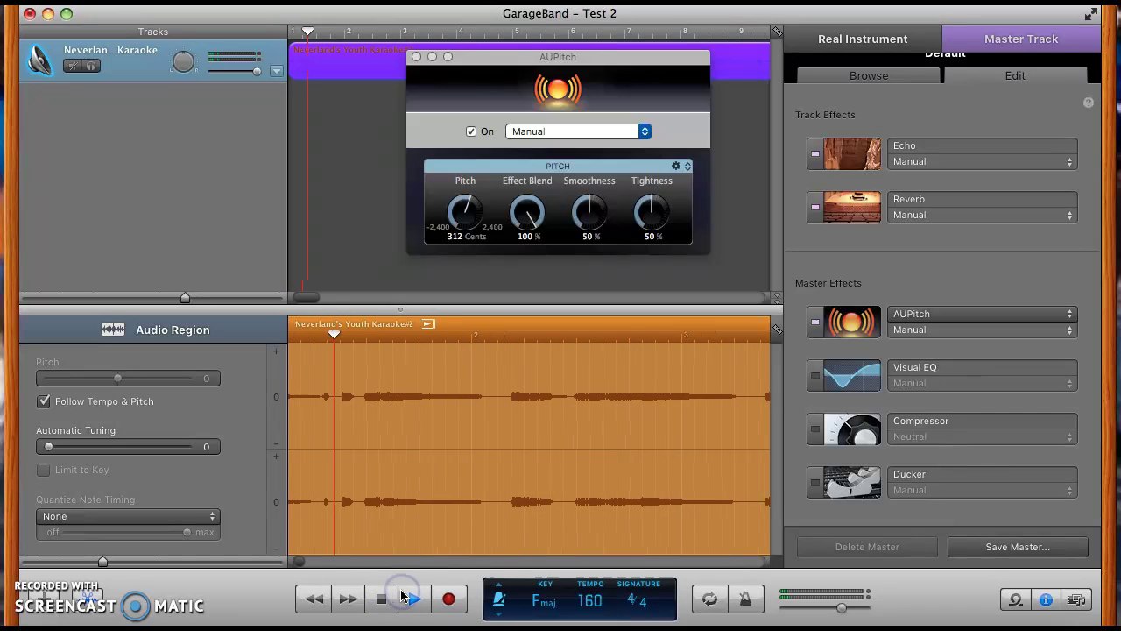
left_click(411, 597)
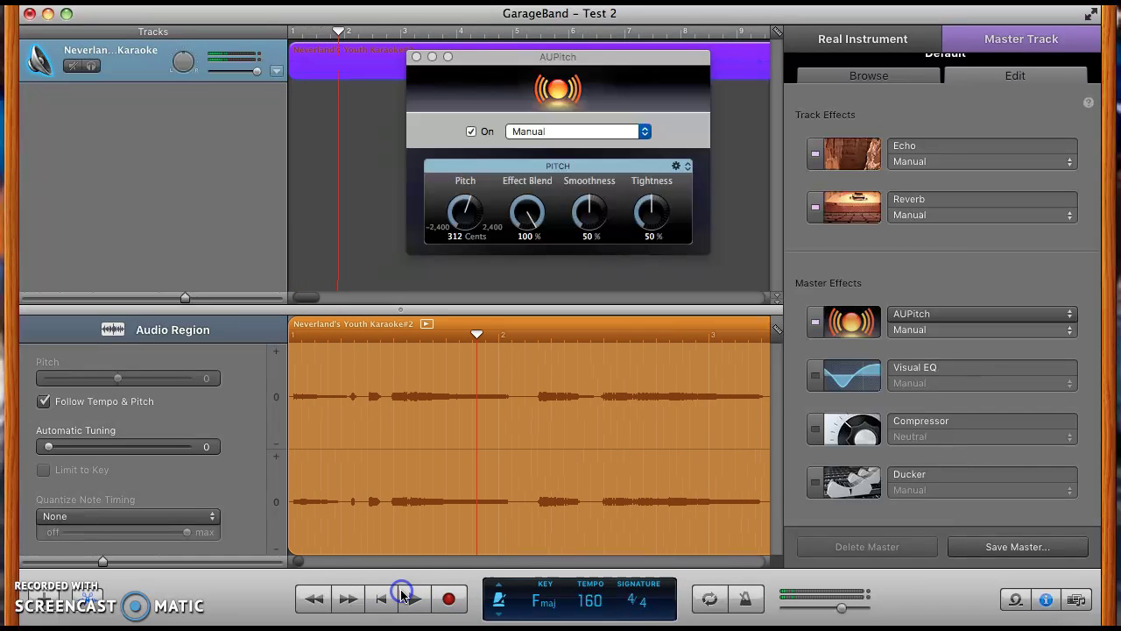
left_click(549, 605)
left_click(452, 496)
left_click(321, 496)
left_click(73, 565)
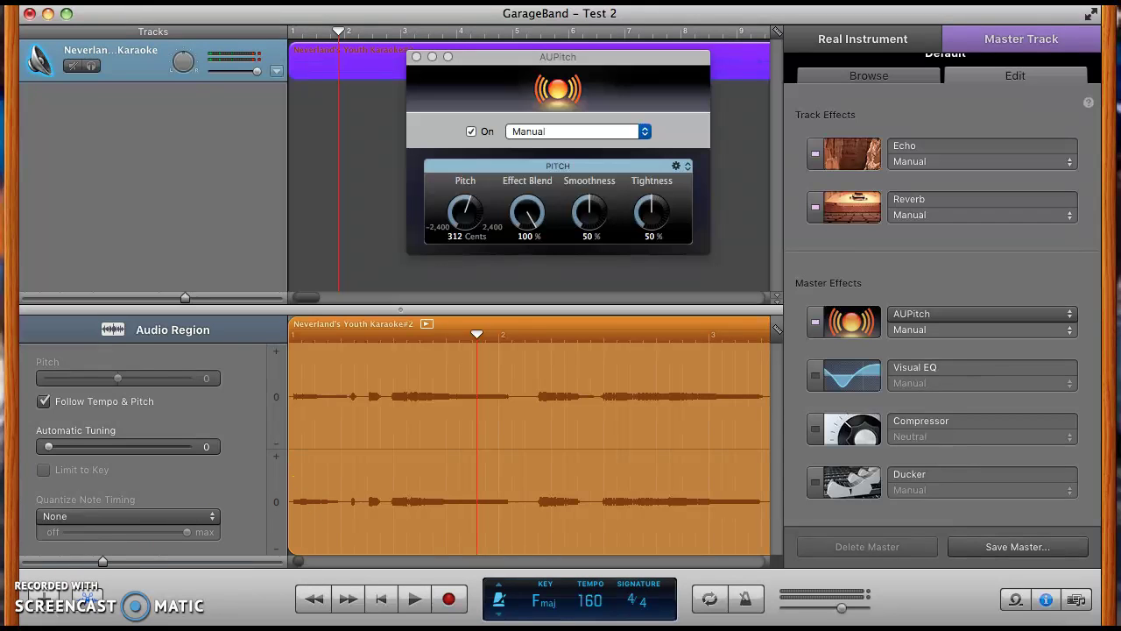